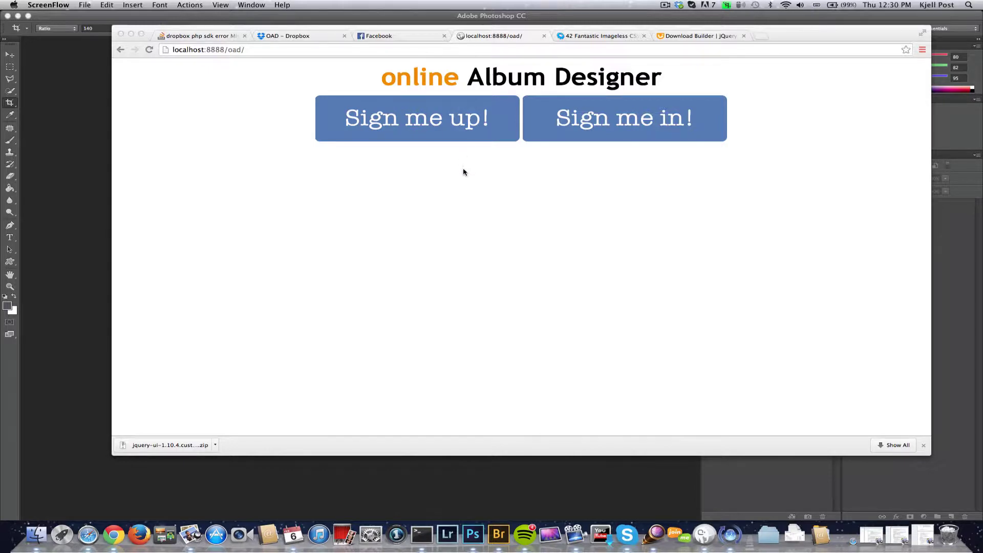
- Start a new account signup and enter the first name, last name and username
click(447, 131)
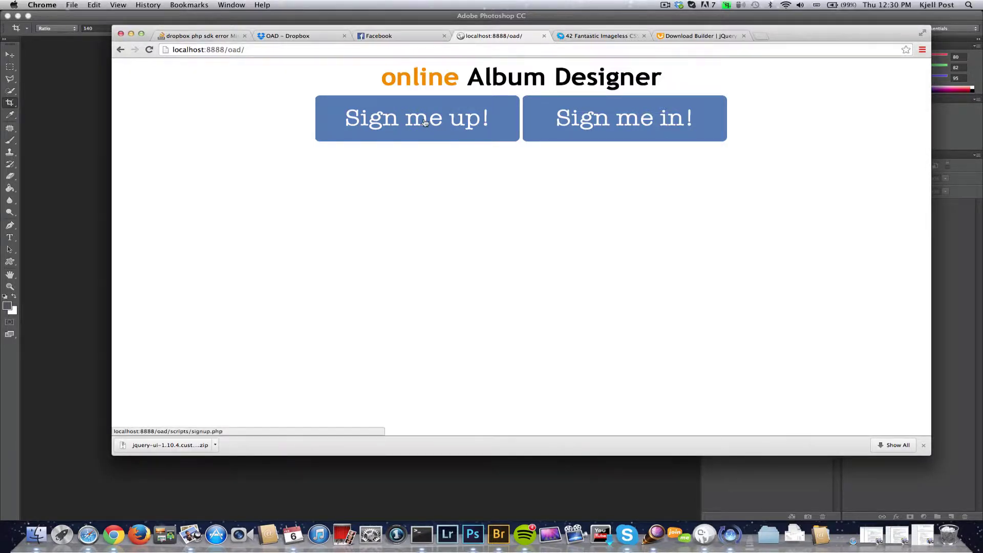
click(426, 123)
click(439, 127)
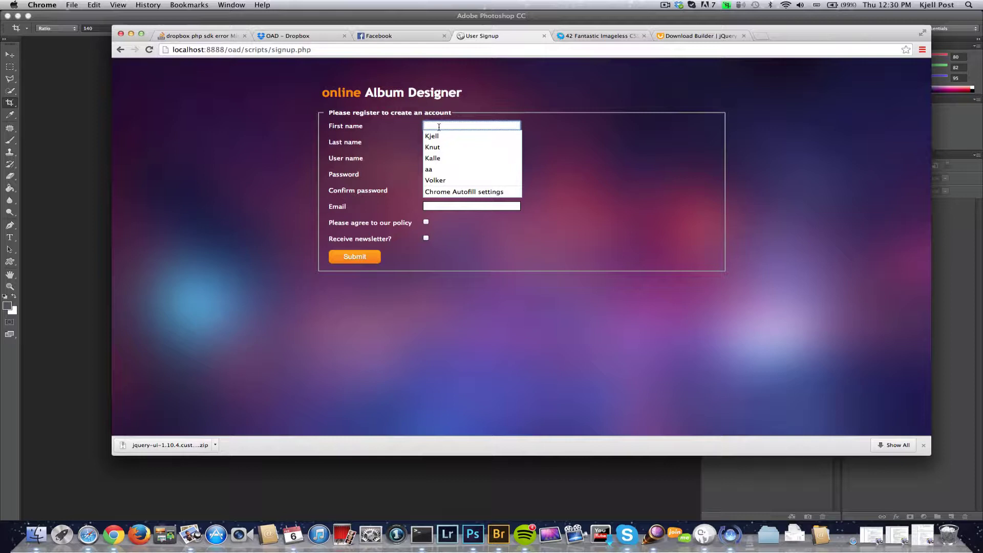
click(432, 158)
key(Tab)
text(A)
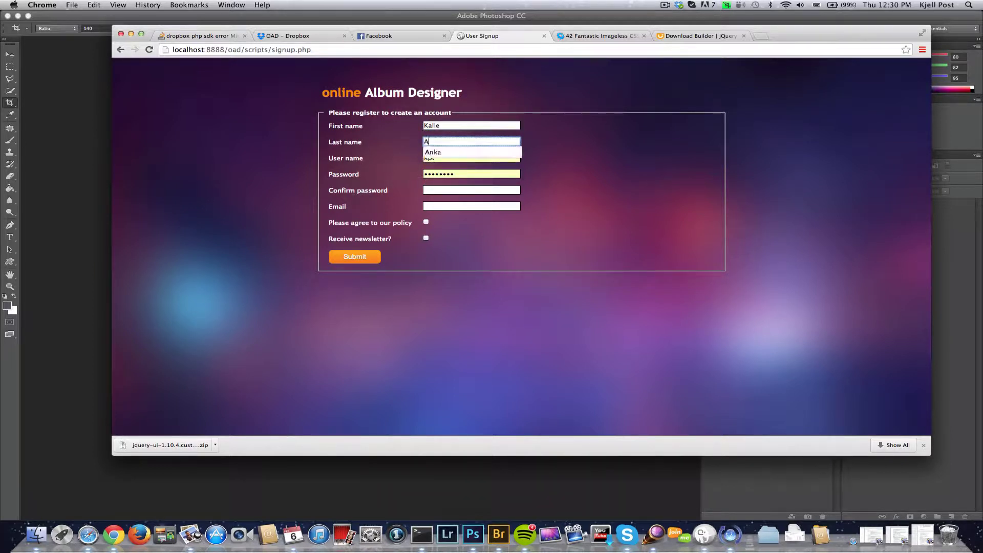
text(nka)
key(Tab)
text(kalle)
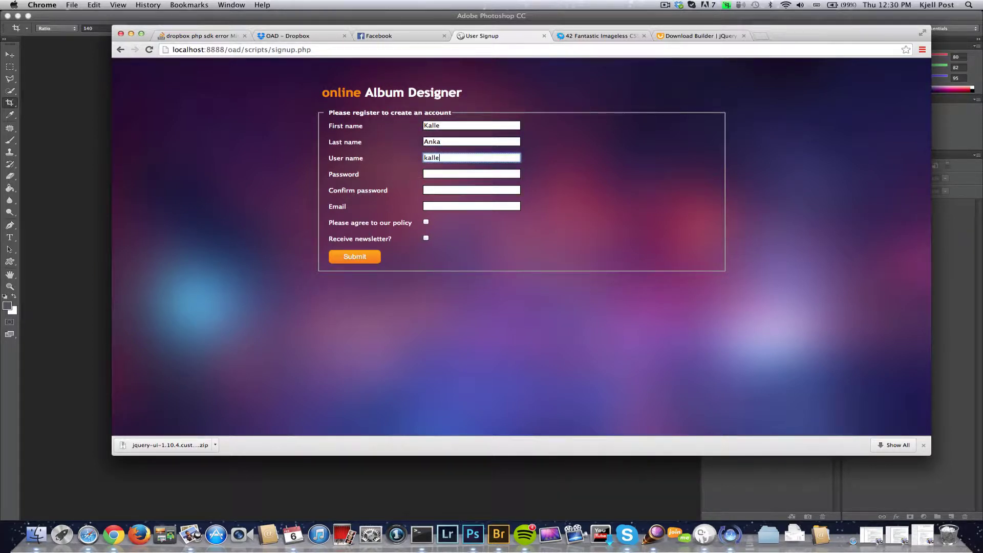
key(Tab)
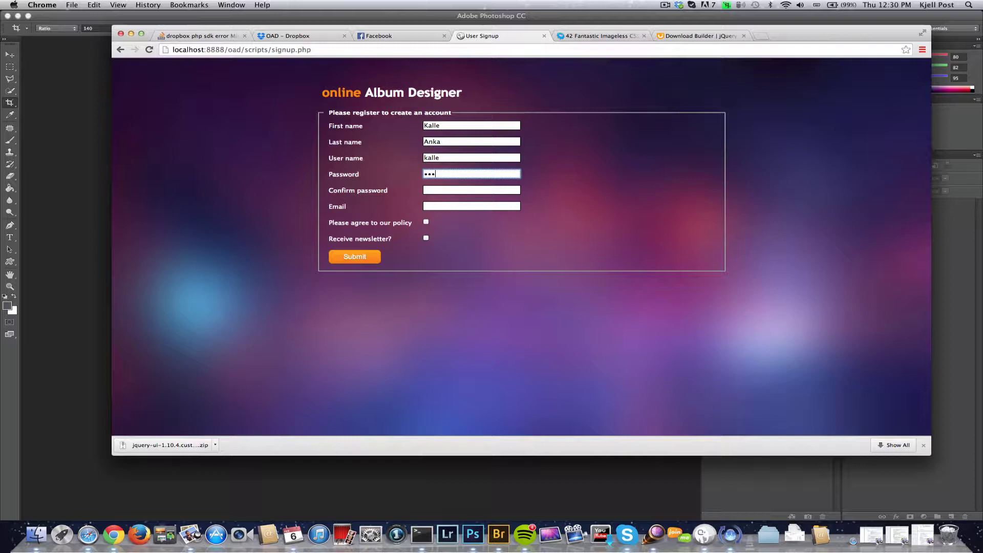
- Fill in and confirm the password, add the e-mail address, and submit the registration
key(Tab)
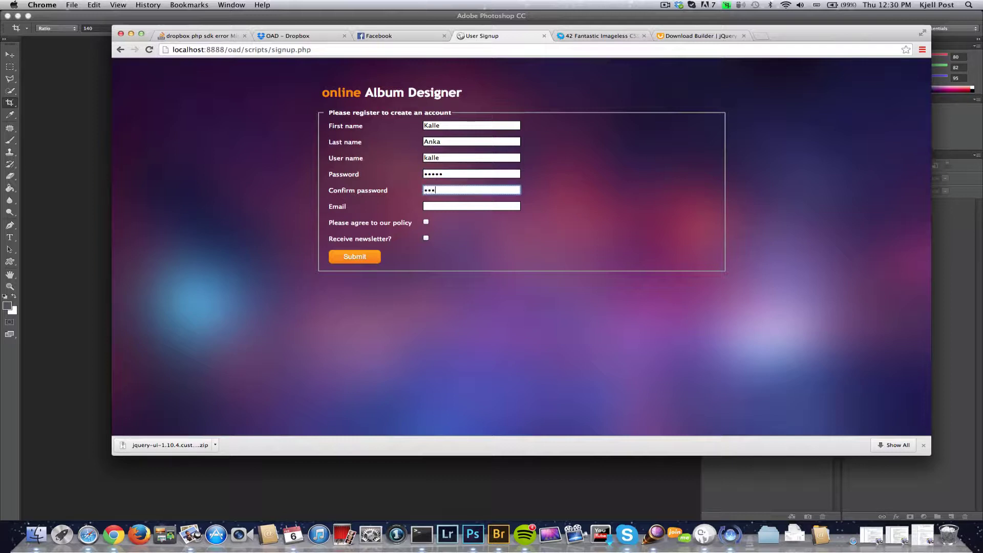
key(Tab)
text(ka)
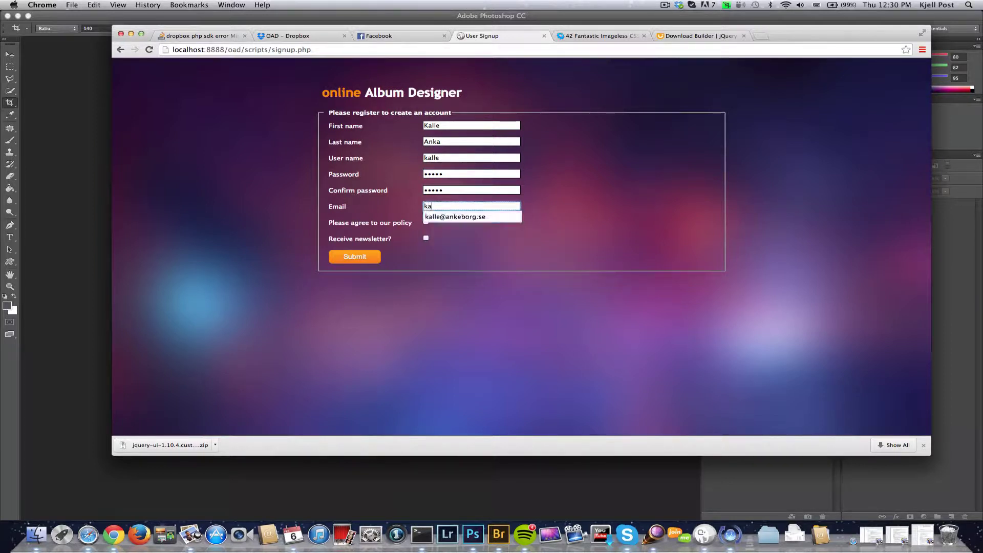
text(lle@)
key(Down)
key(Return)
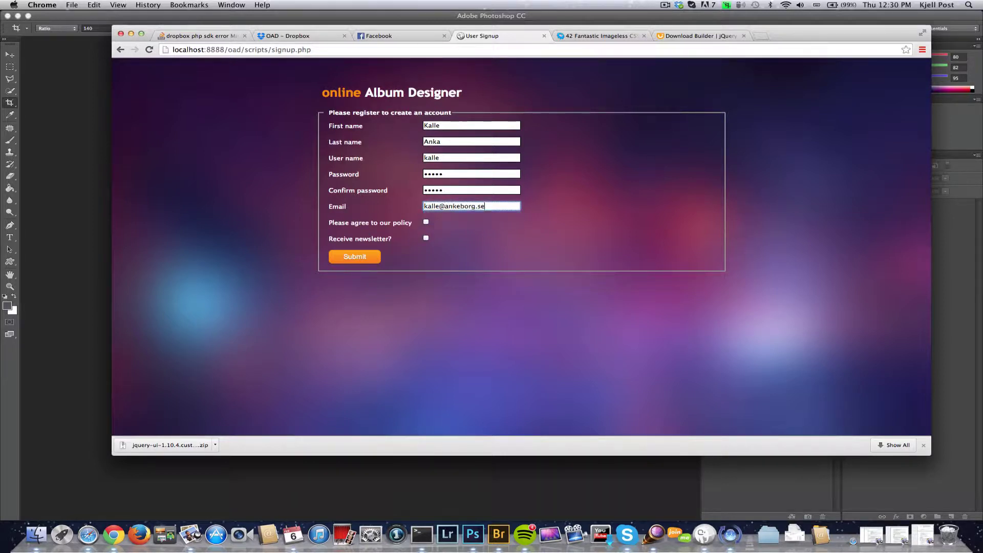
key(Tab)
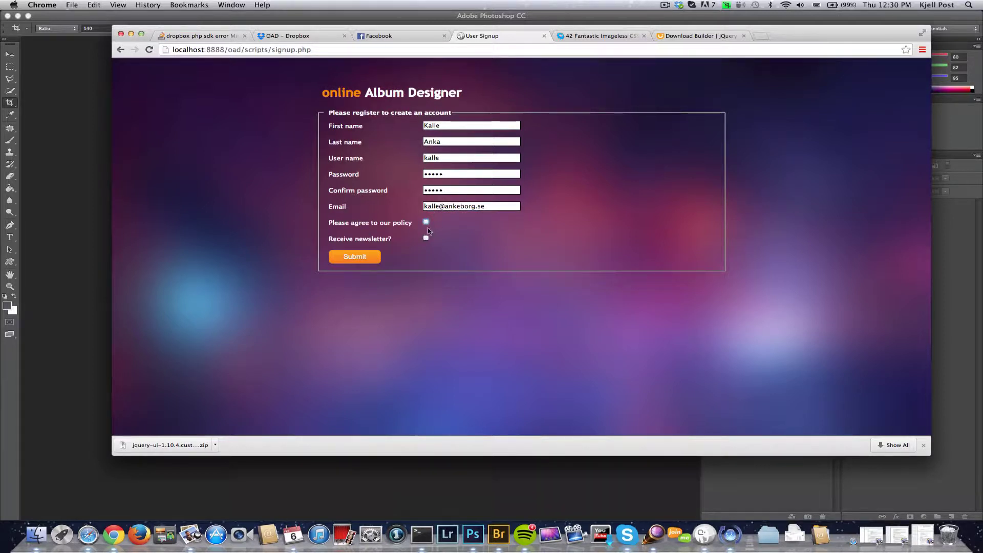
click(357, 257)
- Continue past the confirmation and sign in with the new account's username and password
click(550, 282)
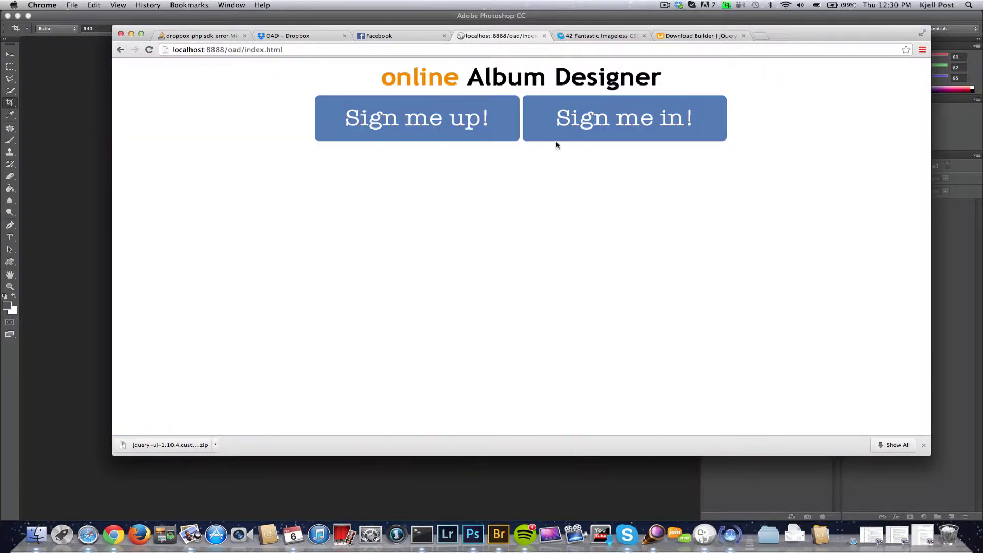
click(588, 119)
double_click(548, 108)
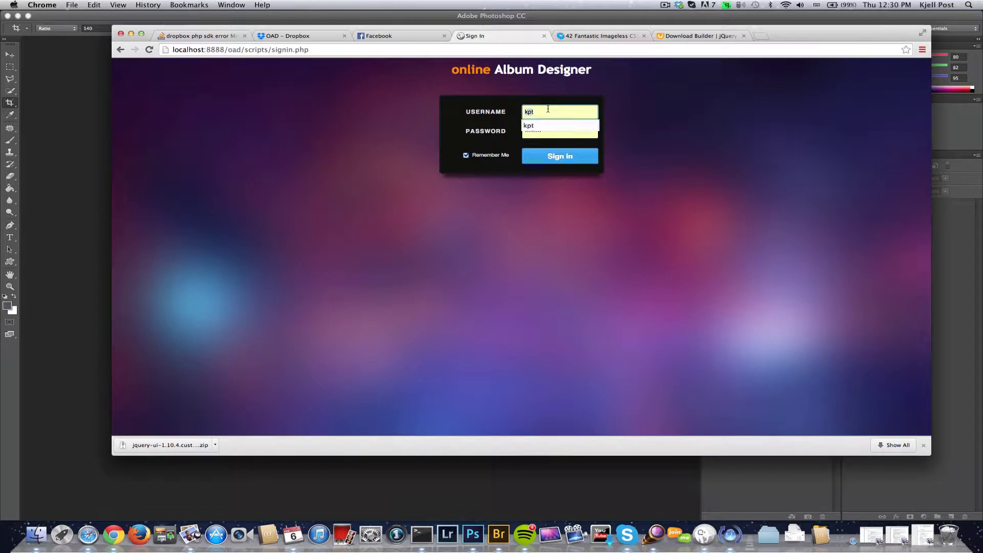
text(kalle)
key(Tab)
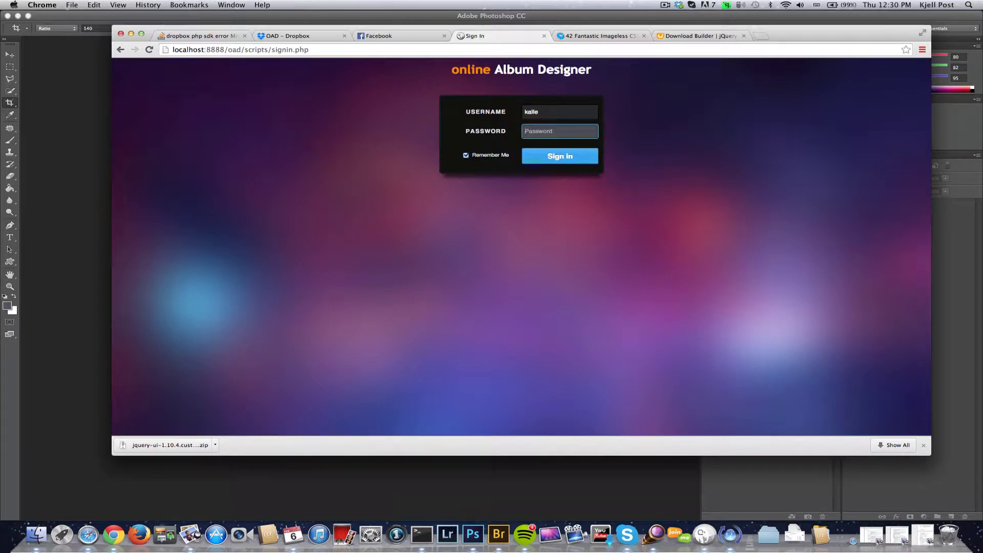
text(k)
click(545, 162)
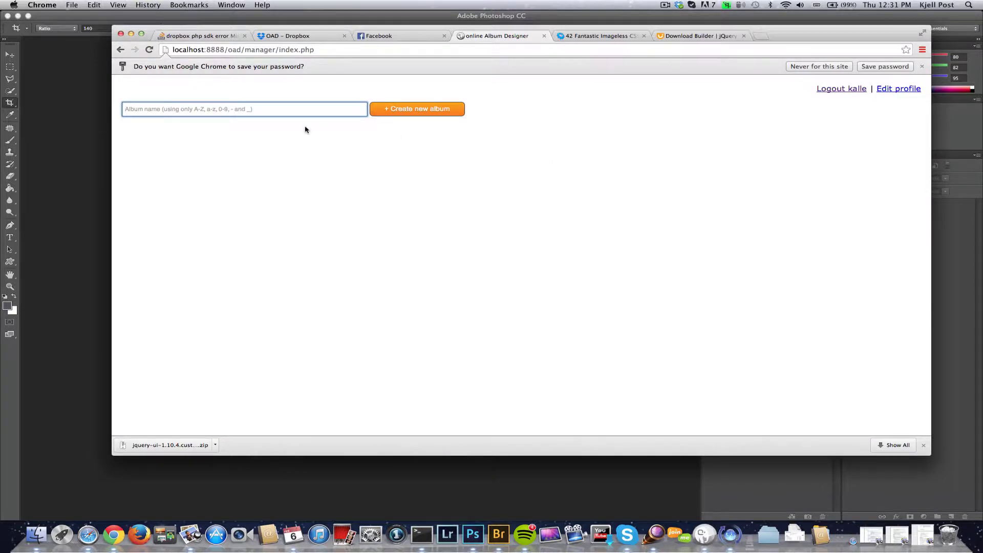
- Create a new album named Wedding-album
text(Wedding)
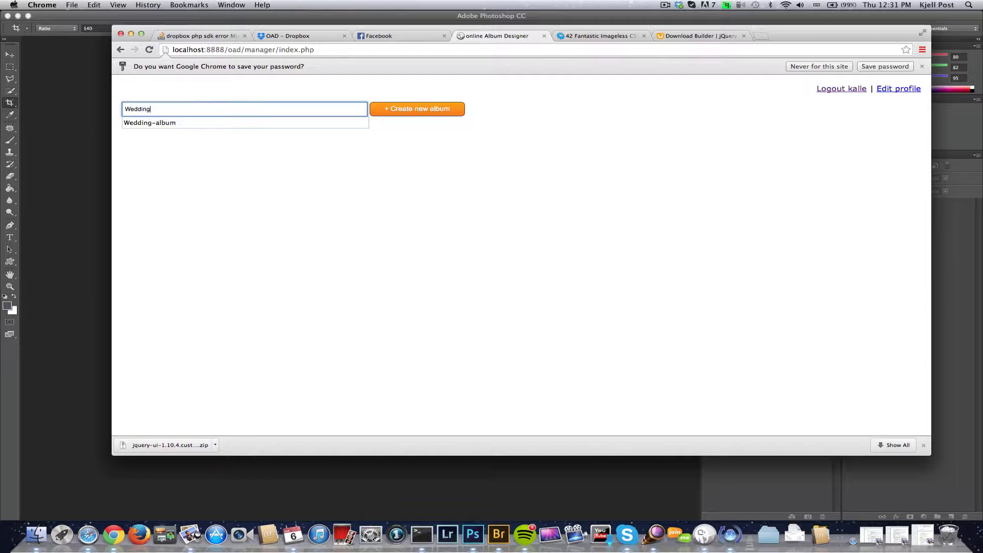
key(Down)
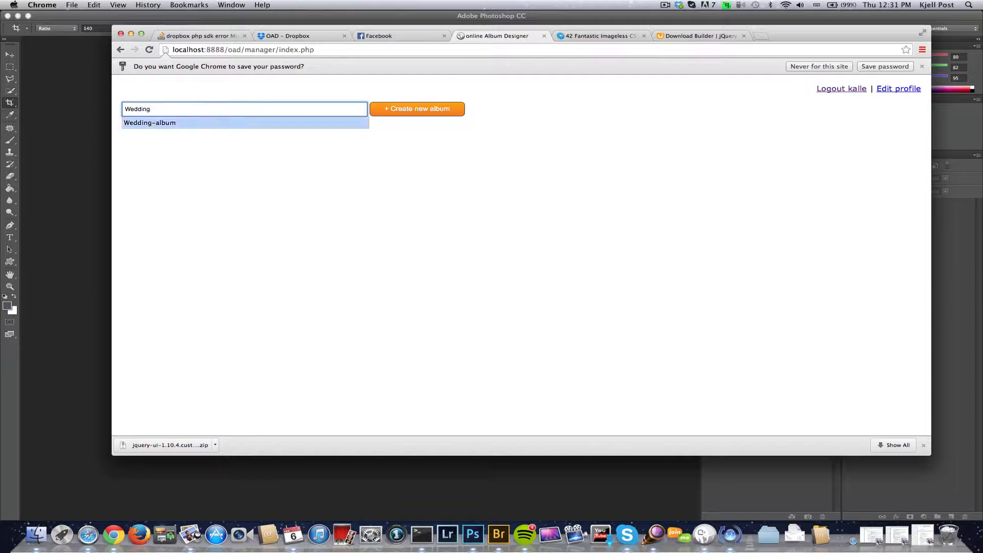
key(Return)
key(Return)
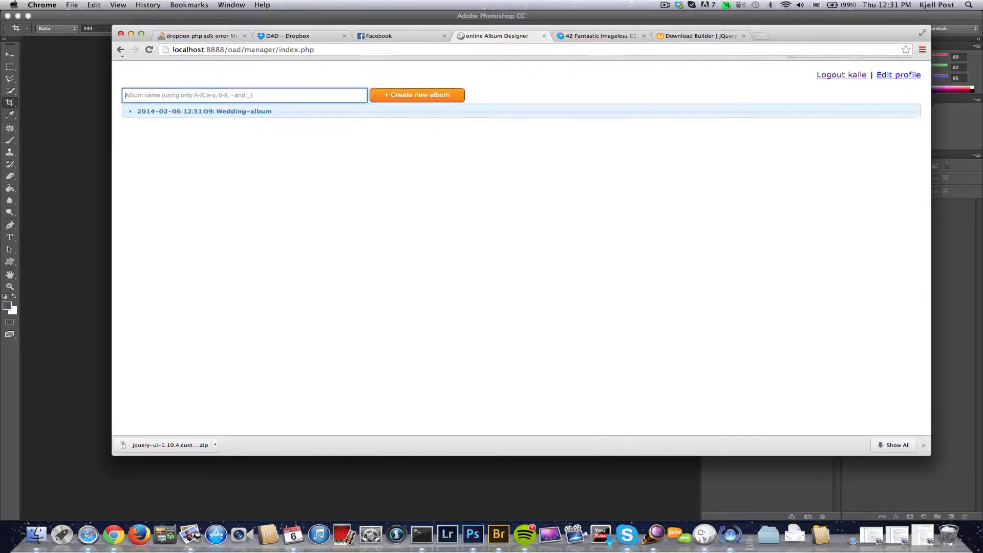
- Import the 46 photos Irsta184.jpg through Irsta229.jpg from the Dropbox Wedding folder
click(277, 111)
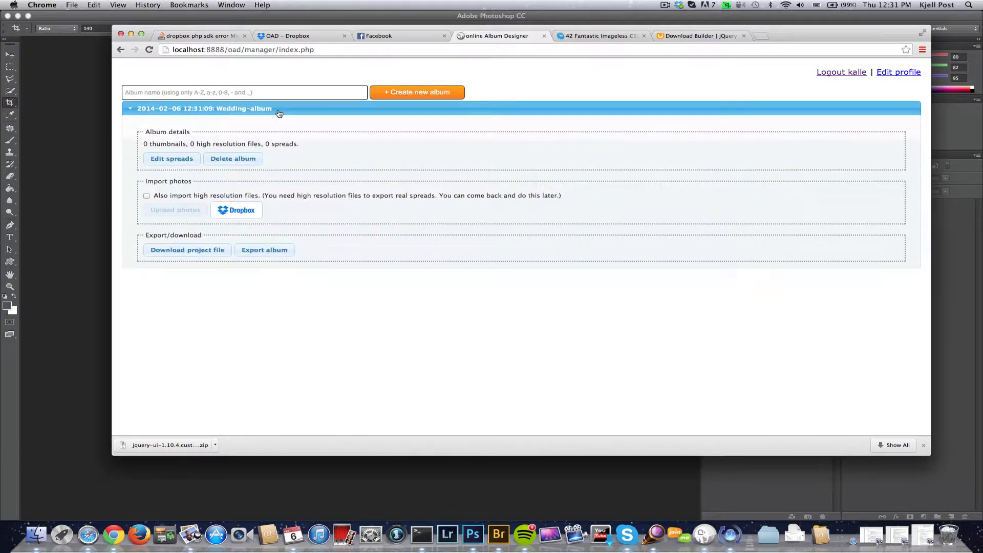
click(228, 211)
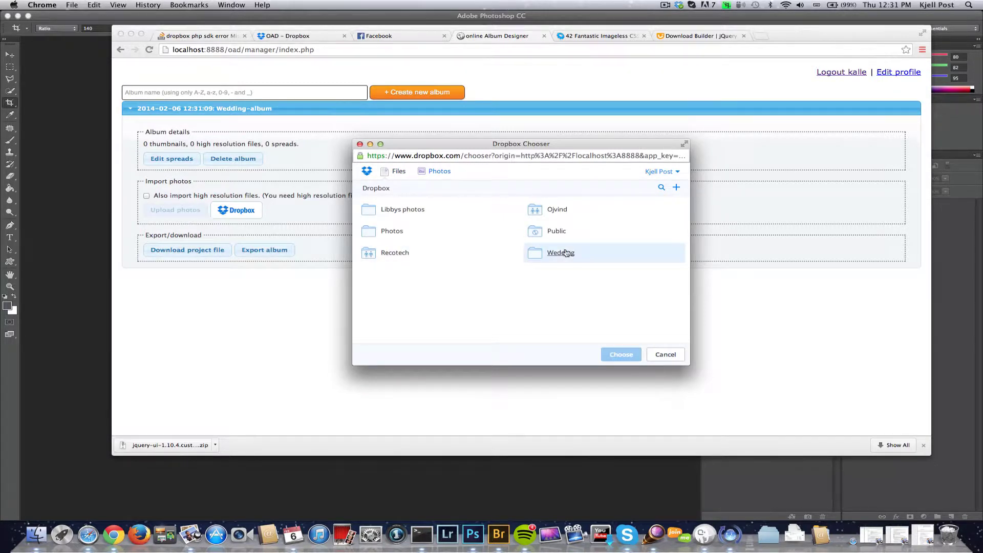
click(565, 252)
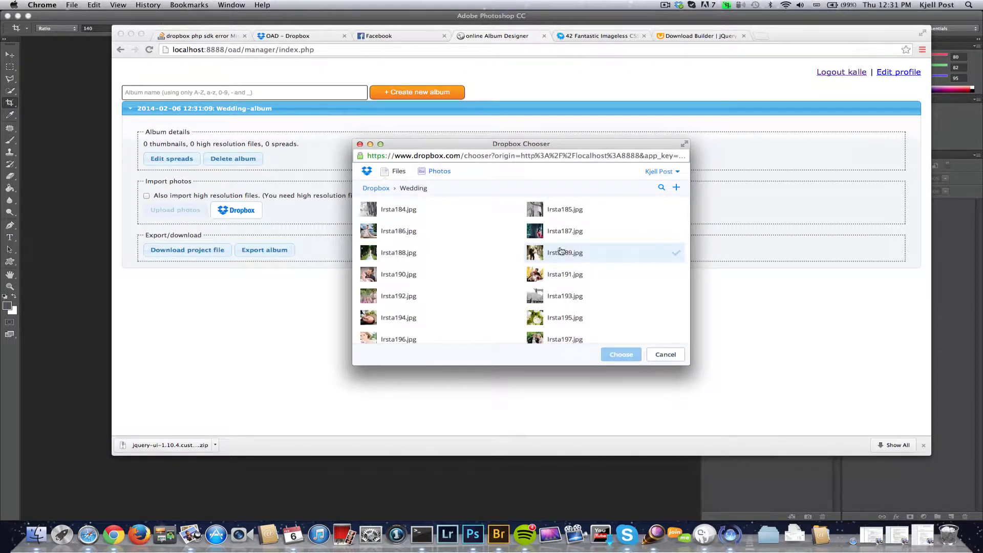
click(409, 211)
scroll(449, 258, down, 10)
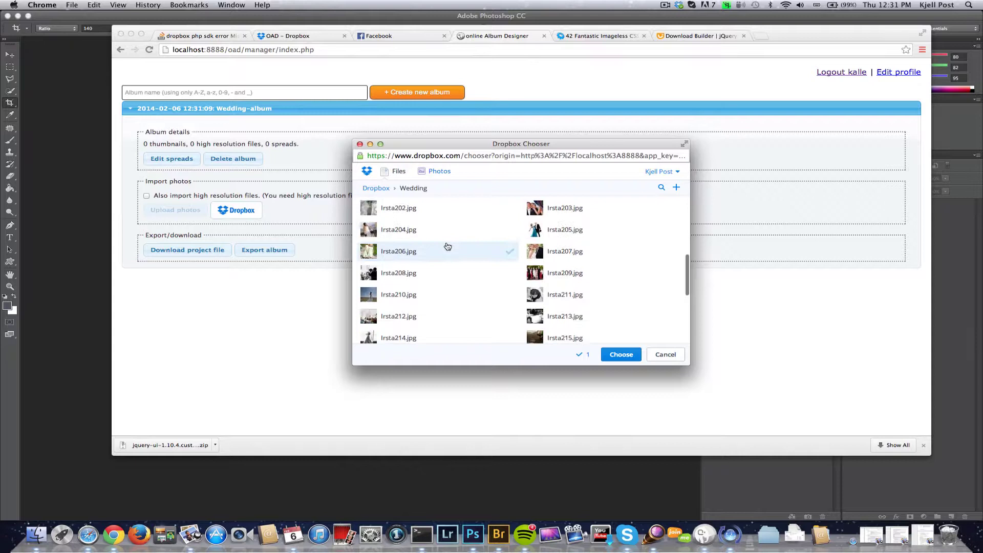
shift+click(573, 329)
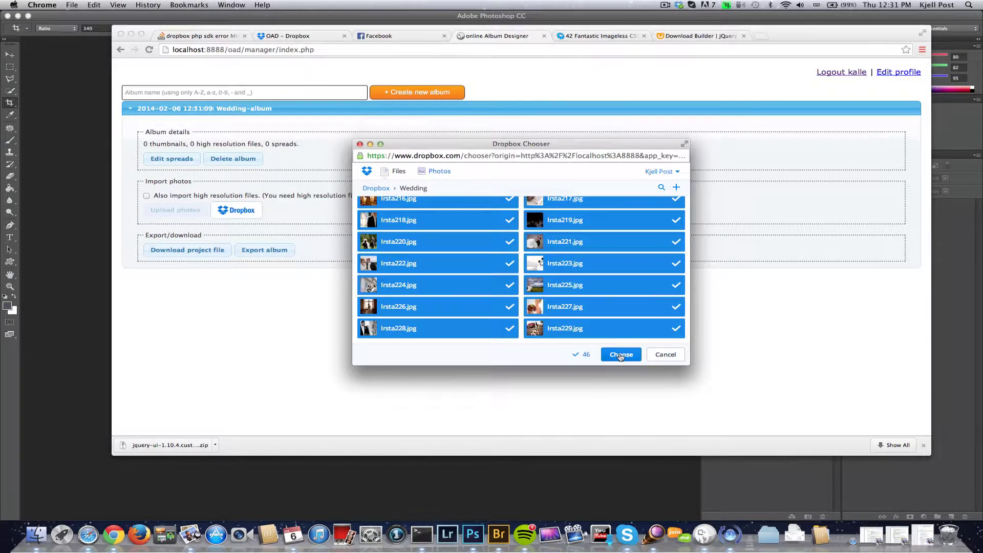
click(621, 356)
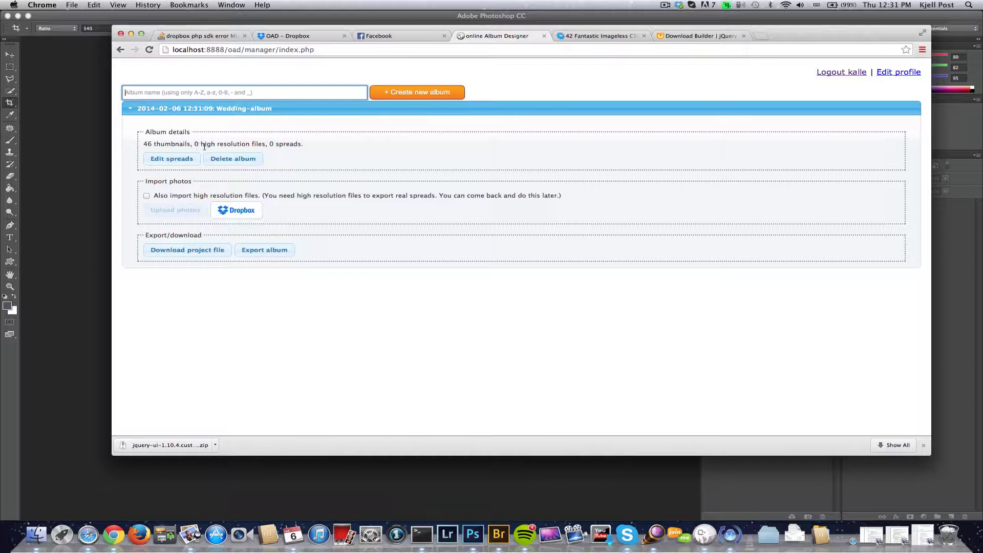
- Open the spread designer and place the rings bouquet, bride portrait and family photos
click(177, 158)
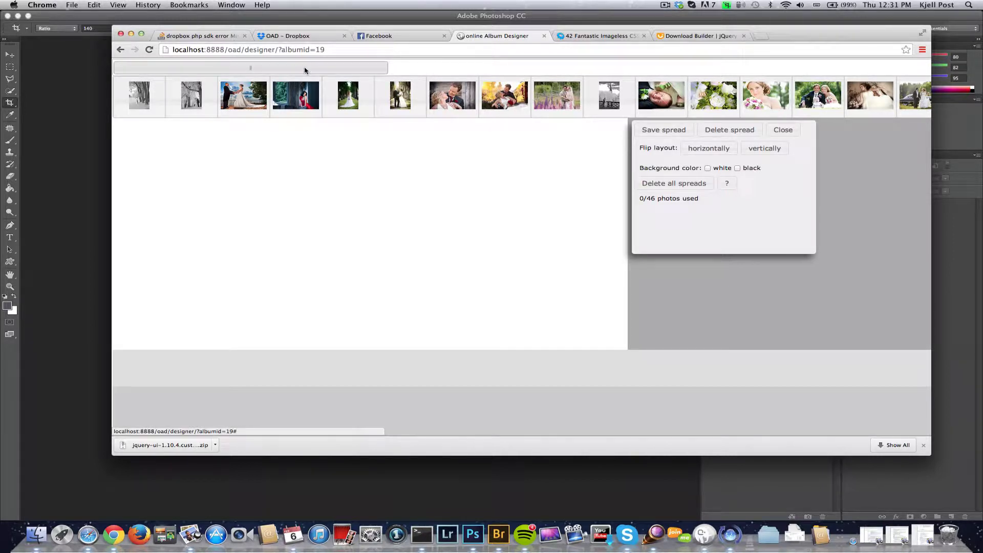
drag(305, 70, 390, 76)
drag(452, 91, 410, 215)
drag(504, 95, 526, 142)
drag(557, 95, 479, 307)
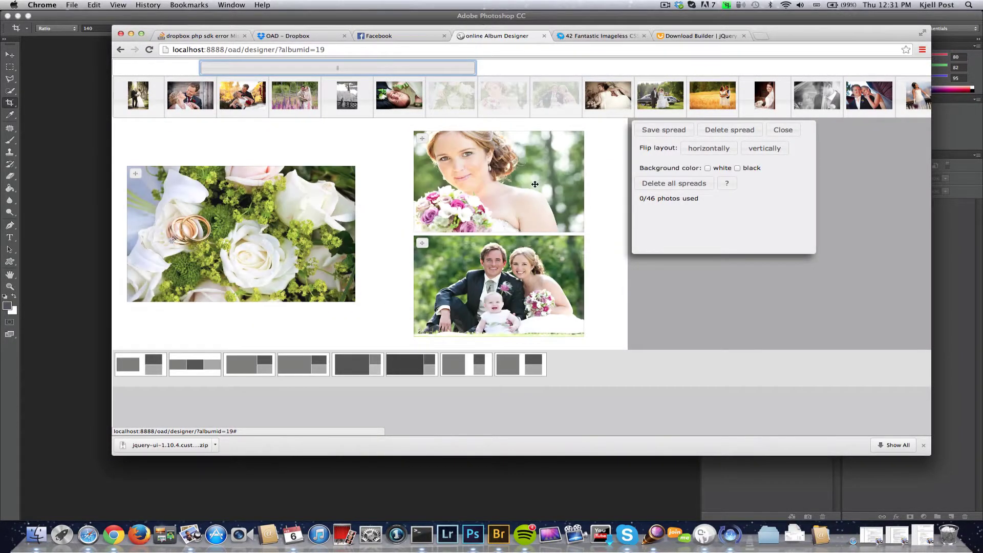
- Use a large-left layout, move the family photo left and reframe the bride portrait
click(419, 369)
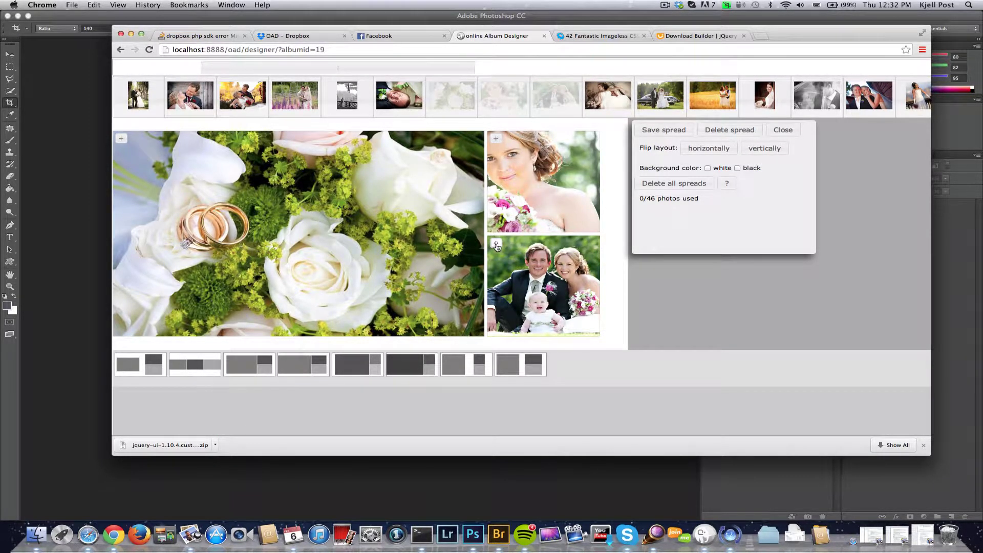
drag(496, 246, 376, 225)
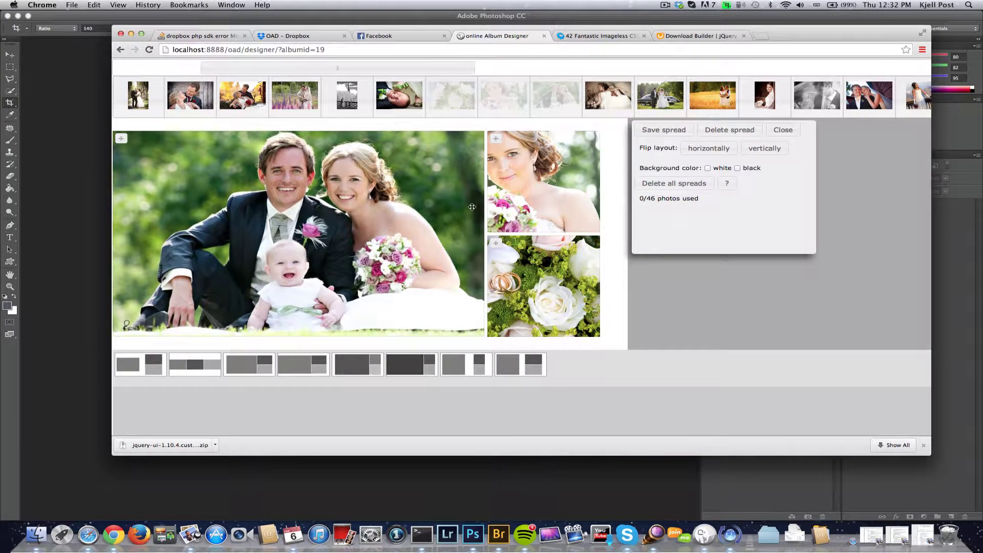
drag(503, 222, 552, 204)
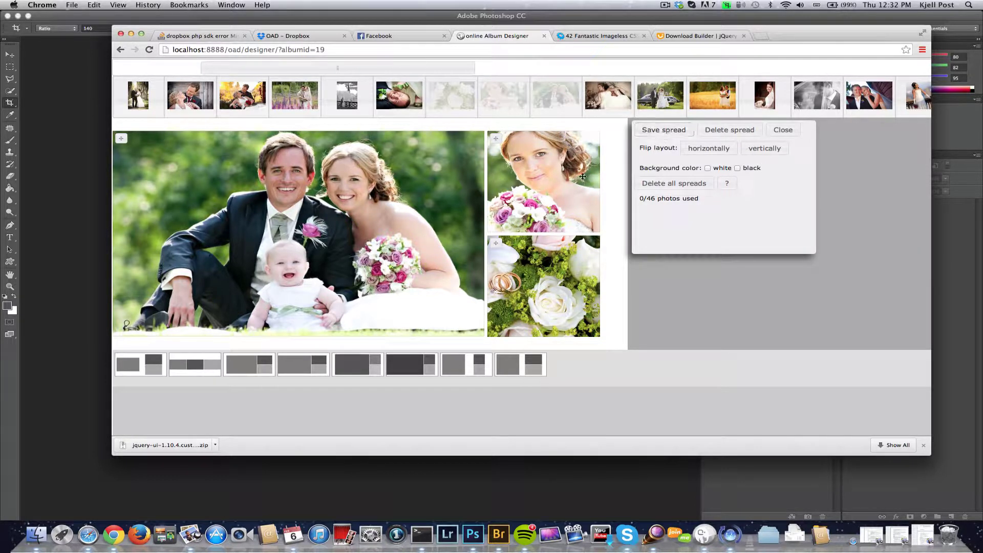
drag(533, 180, 533, 196)
- Save the three-photo spread, then fill and save a spread of two black-and-white tree photos
click(665, 130)
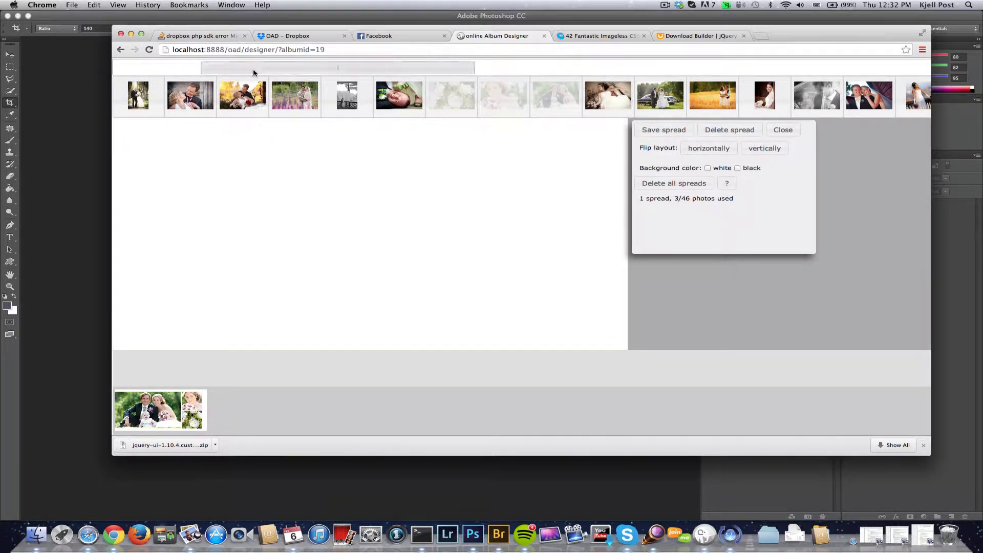
drag(238, 72, 499, 233)
drag(191, 96, 446, 270)
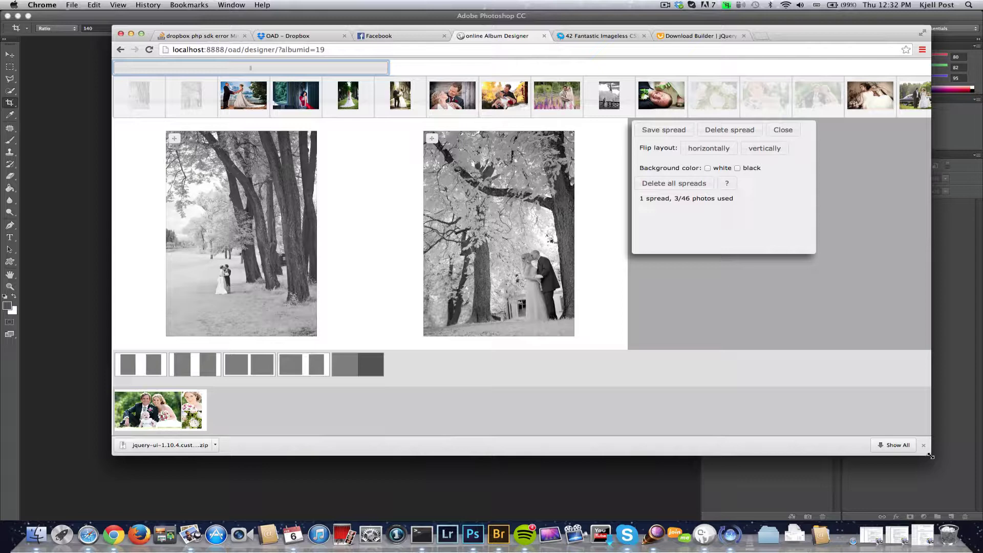
drag(931, 456, 924, 493)
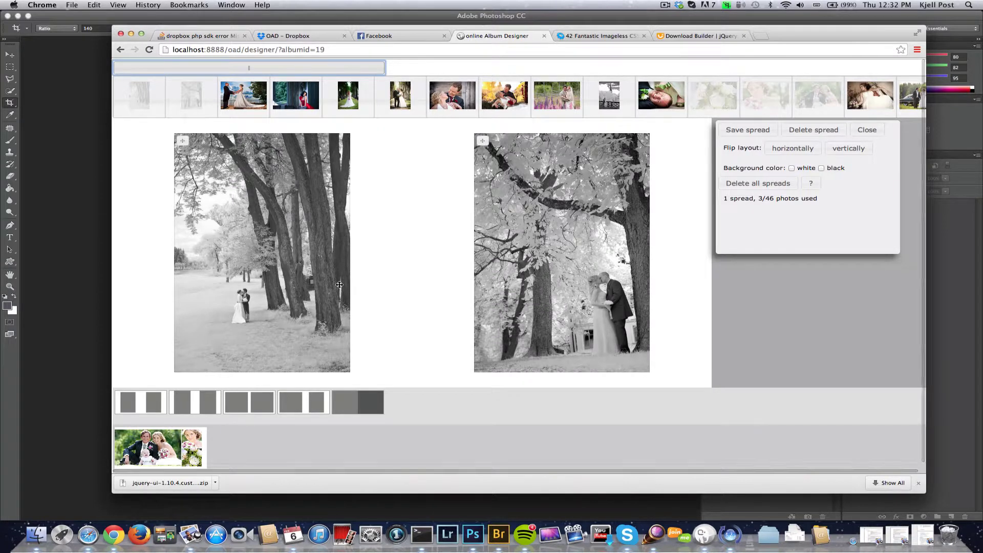
click(740, 132)
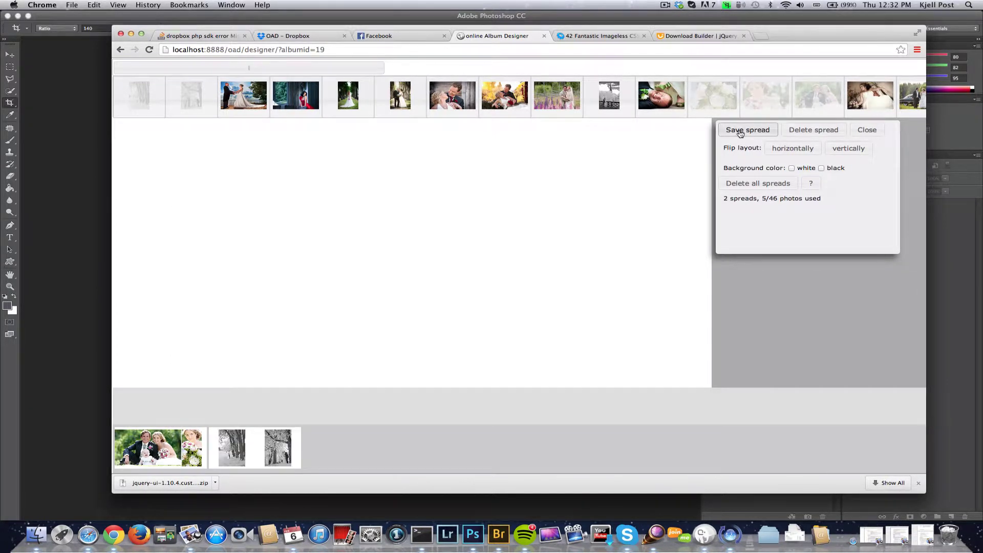
- Place the car-couple, reclining bride, golden-field couple and smiling bride photos on the empty spread
drag(347, 69, 470, 68)
drag(564, 100, 518, 129)
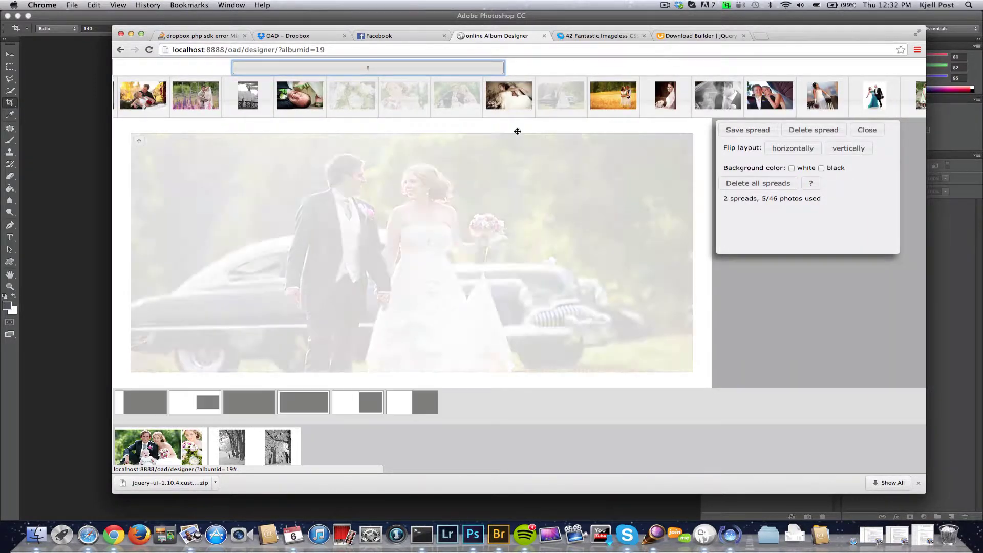
drag(509, 95, 518, 193)
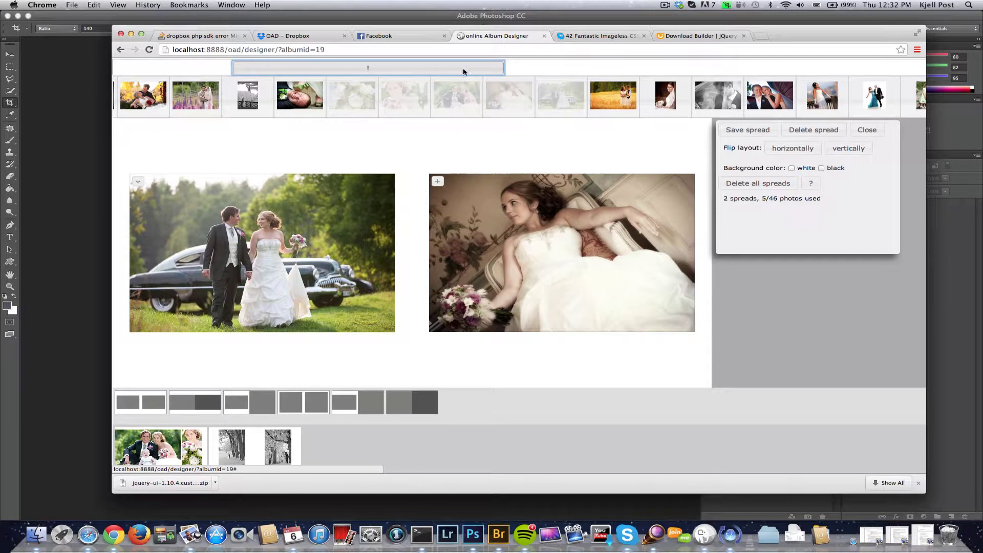
drag(466, 69, 557, 69)
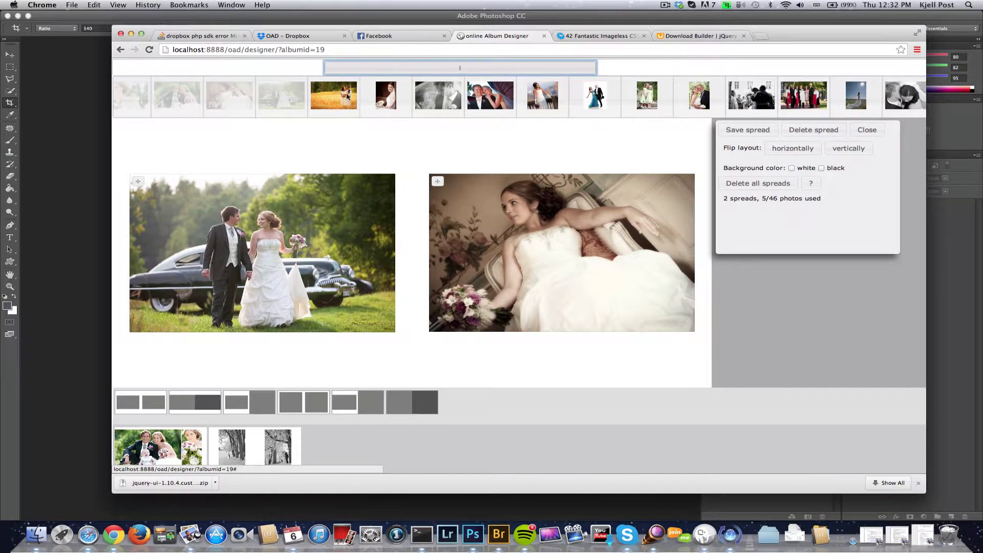
drag(334, 95, 345, 160)
drag(386, 95, 368, 174)
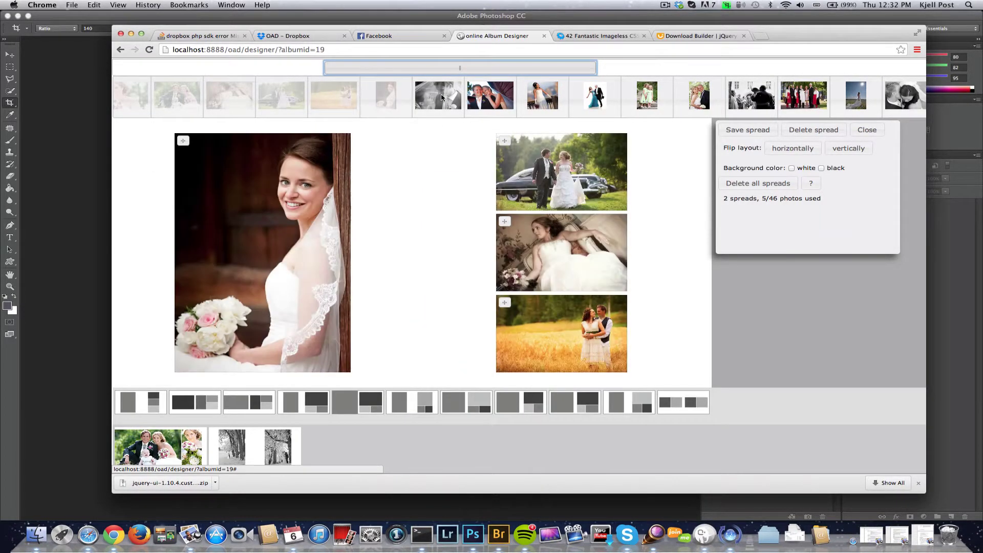
- Add another couple photo, another bride photo, a wedding photo and the two-bridesmaids photo
drag(485, 98, 474, 180)
drag(543, 95, 495, 194)
drag(536, 68, 596, 68)
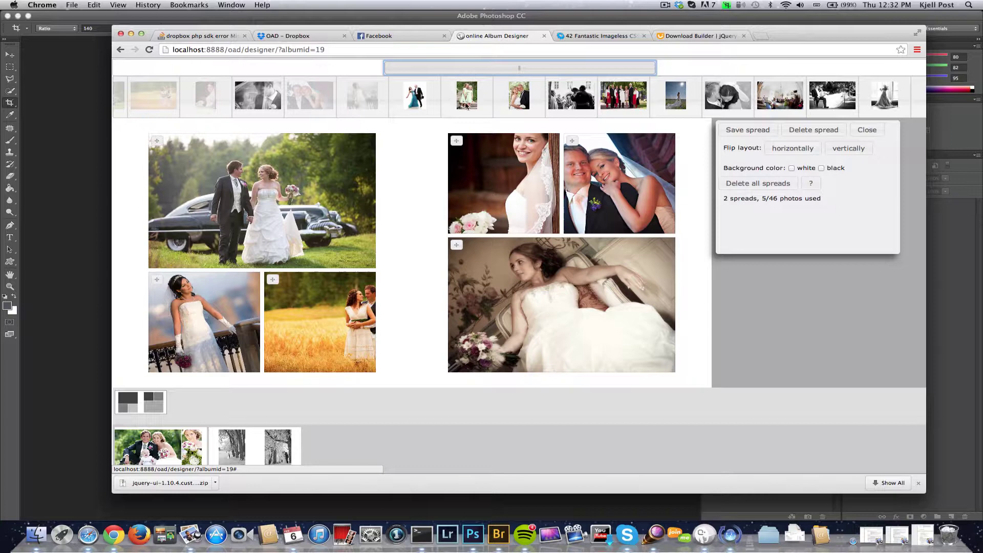
drag(467, 106, 458, 153)
drag(518, 98, 504, 190)
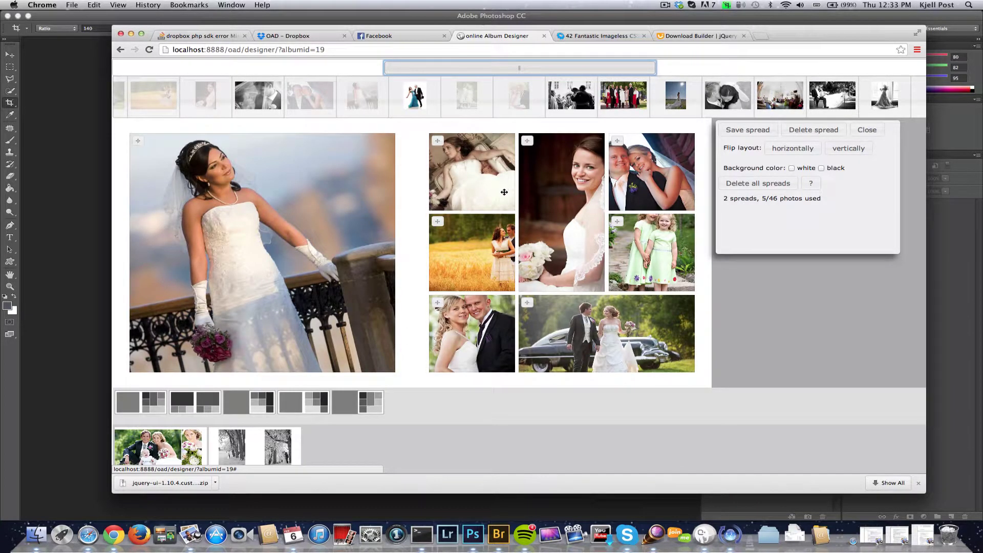
- Apply new layouts to both pages, flip horizontally twice and vertically once
click(308, 407)
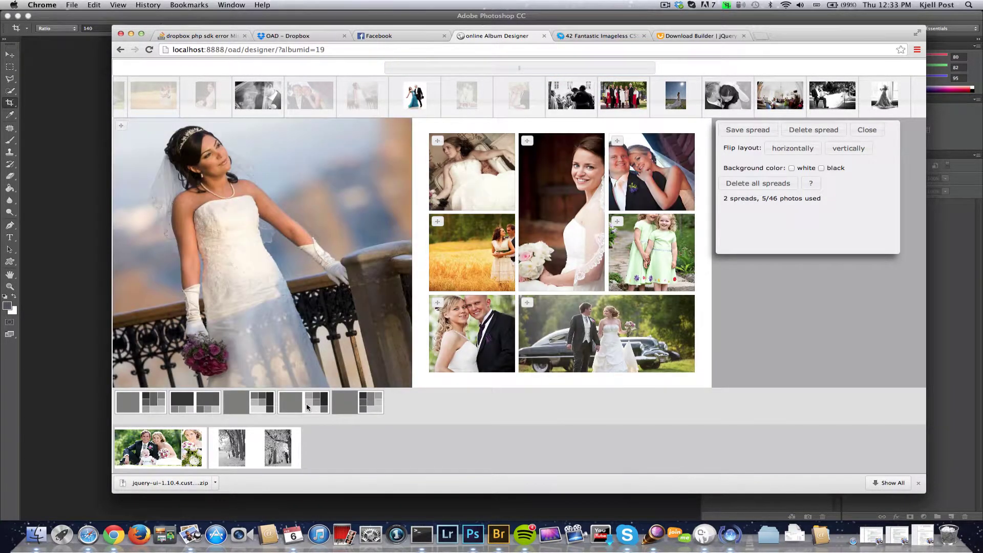
click(270, 401)
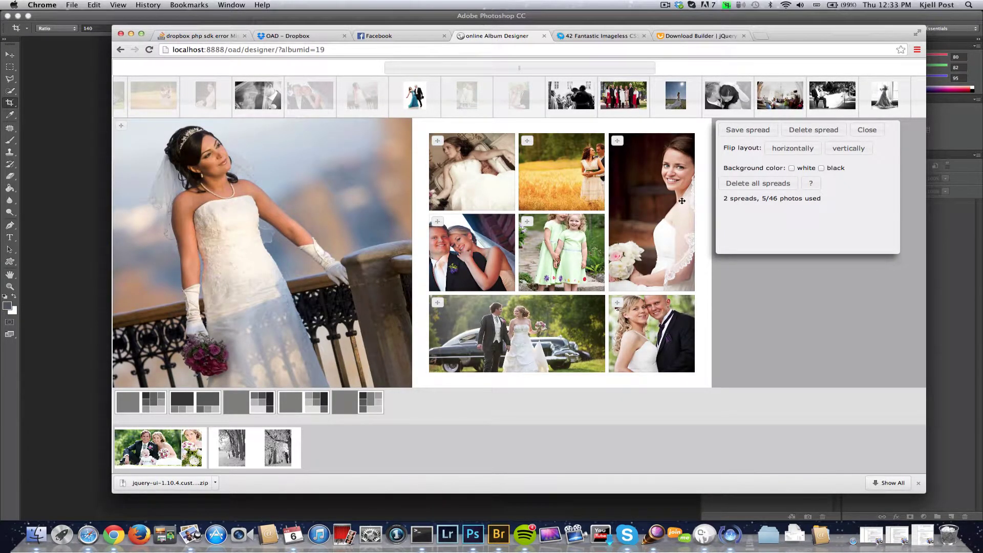
click(793, 149)
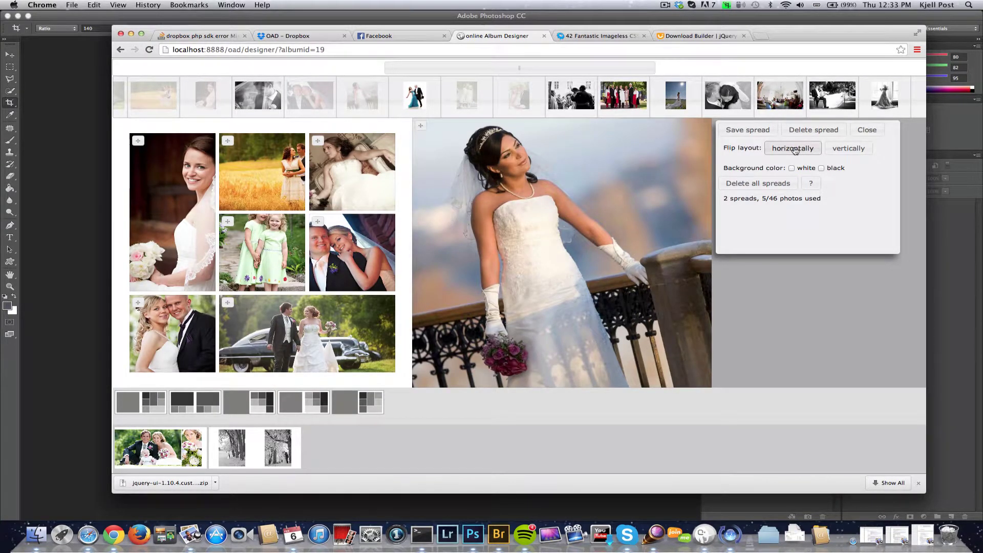
click(793, 149)
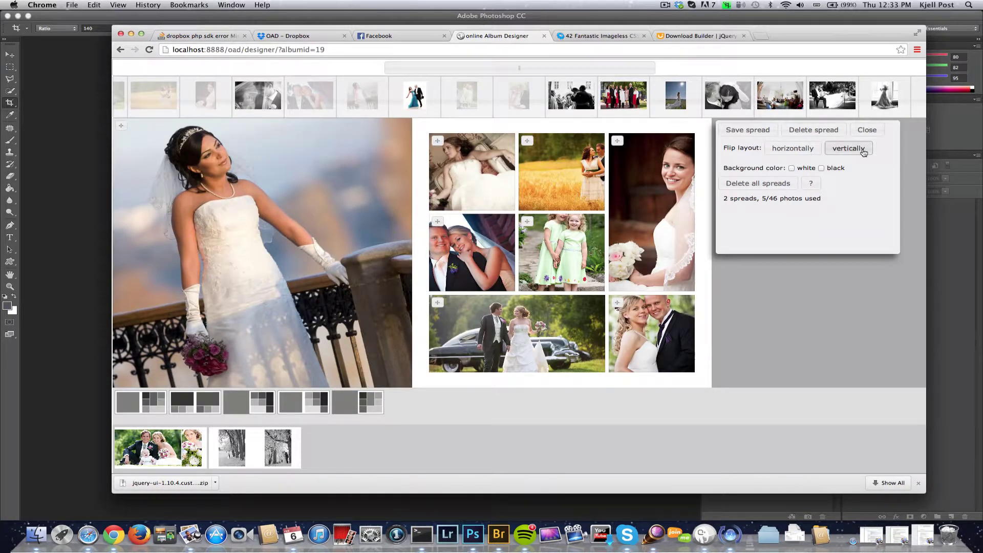
click(855, 150)
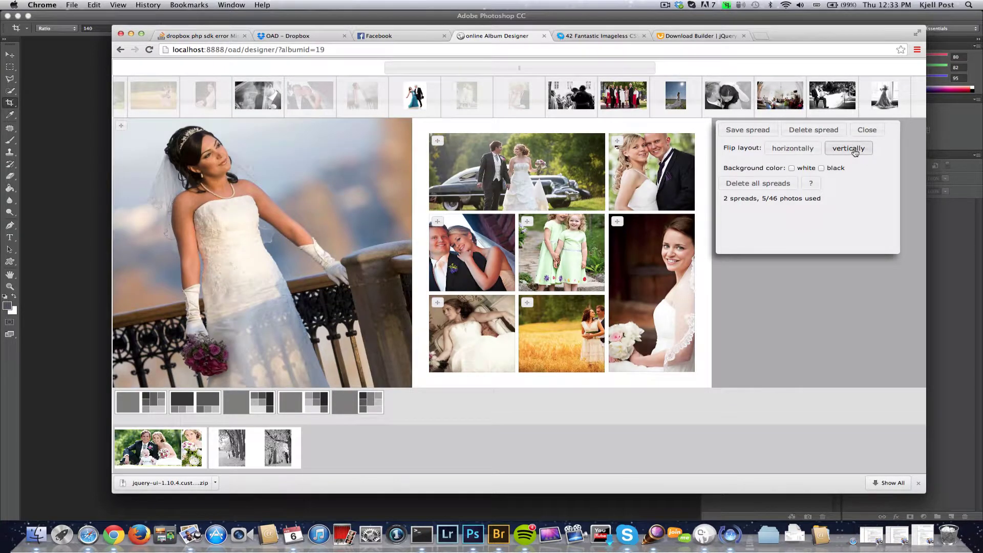
- Reframe the middle-left couple photo and the field couple photo within their frames
scroll(561, 260, up, 3)
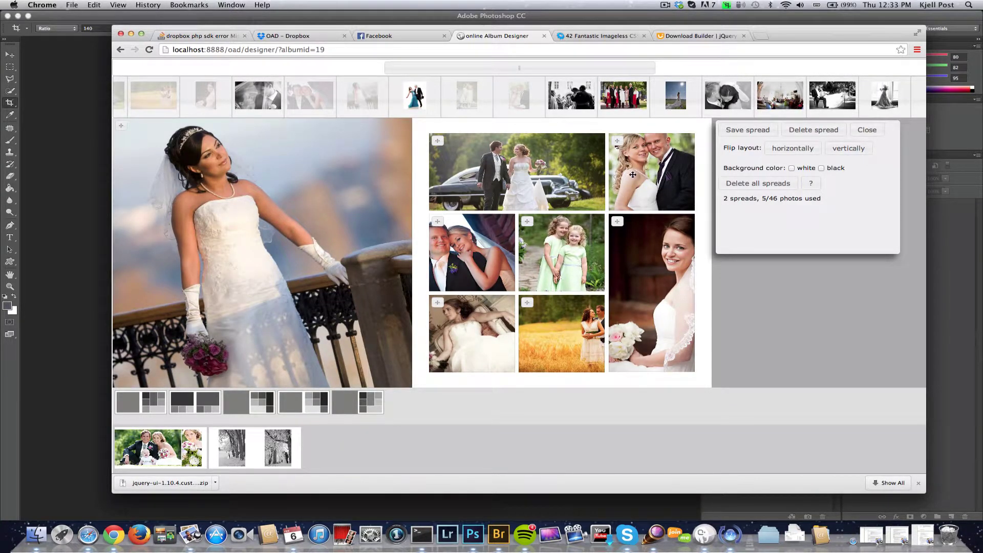
scroll(648, 166, down, 5)
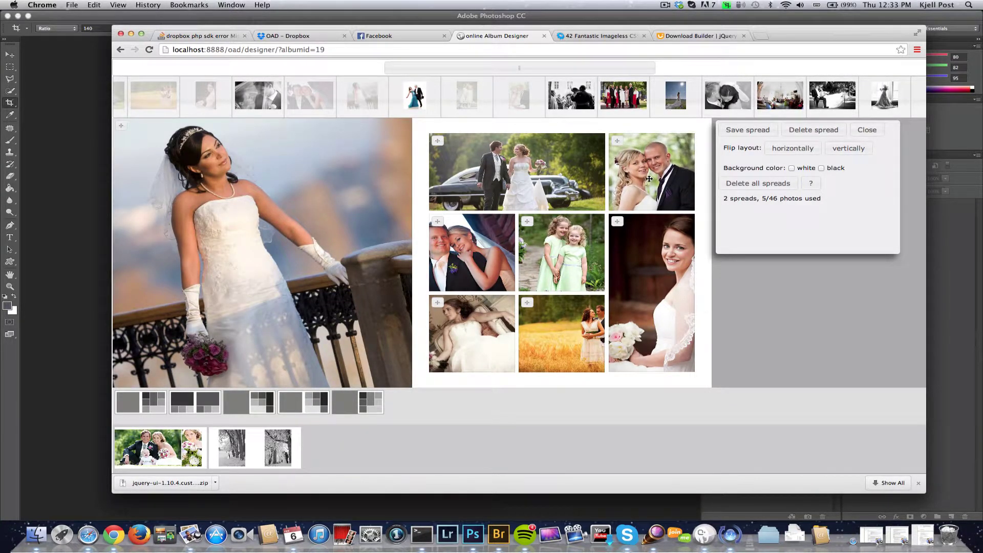
scroll(647, 171, down, 1)
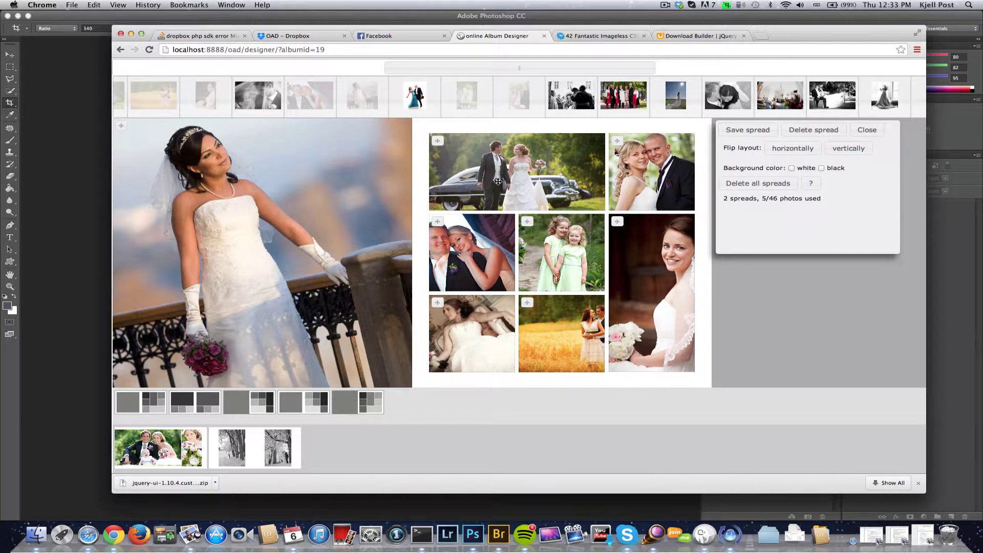
drag(458, 252, 480, 251)
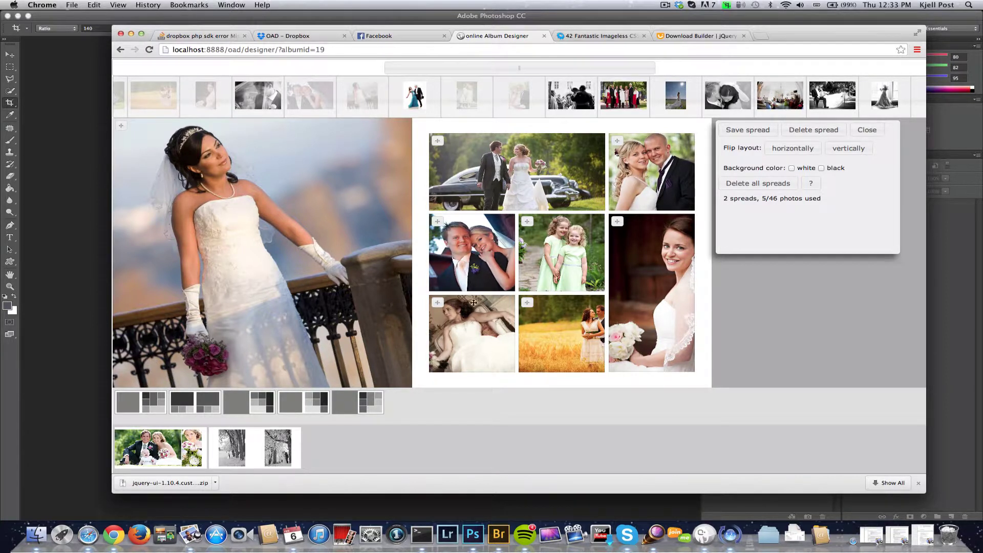
scroll(560, 337, up, 3)
drag(560, 337, 532, 336)
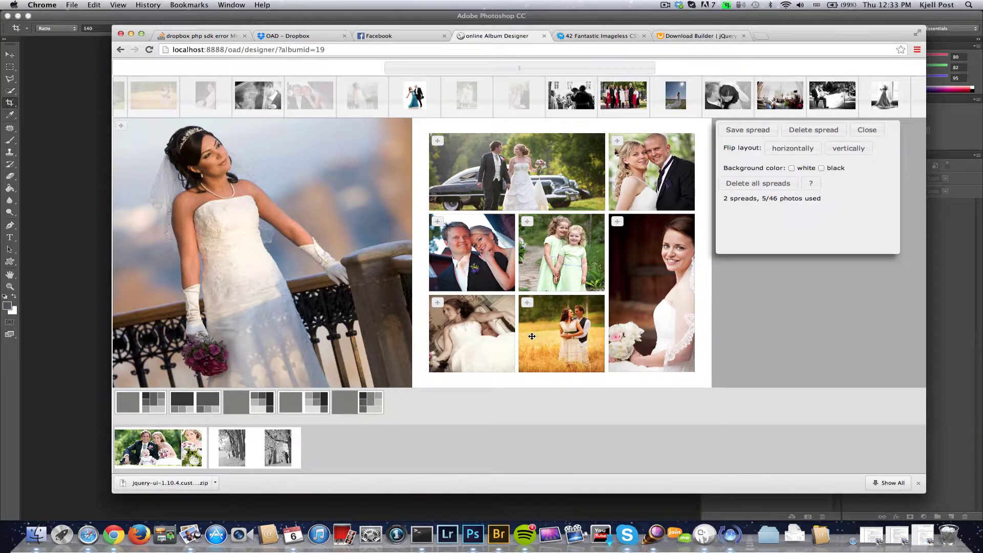
scroll(649, 302, up, 2)
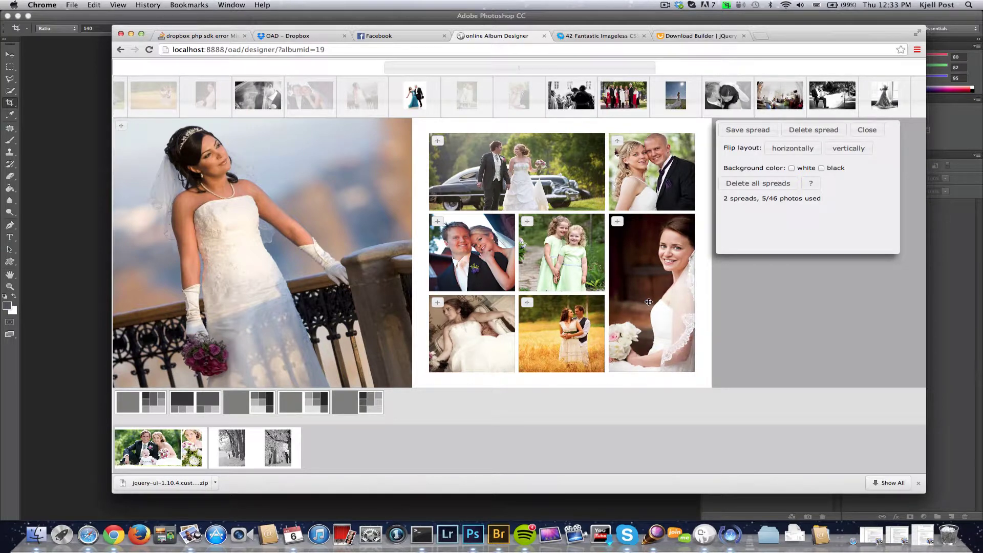
- Save the eight-photo spread, return to the manager and download Wedding-album (1).oad
click(736, 130)
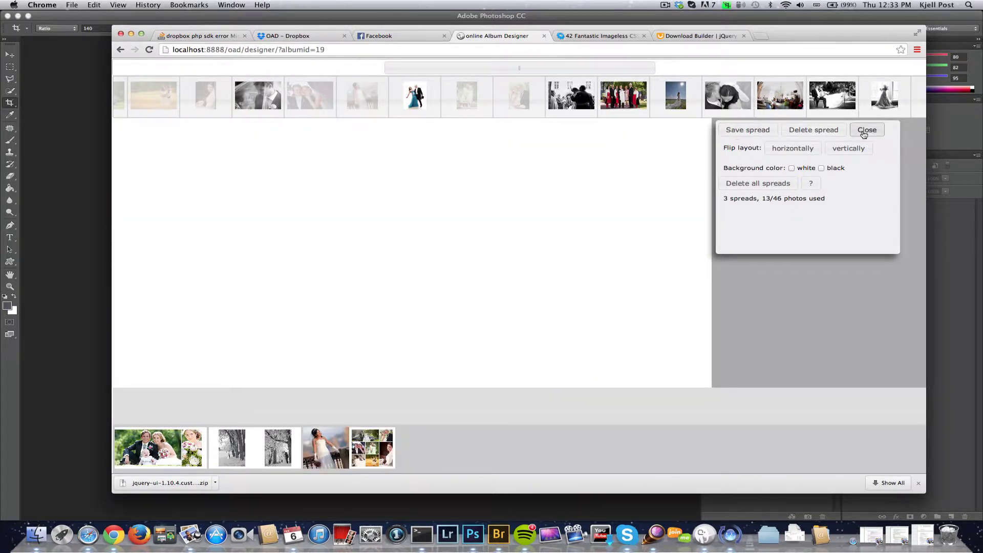
click(865, 130)
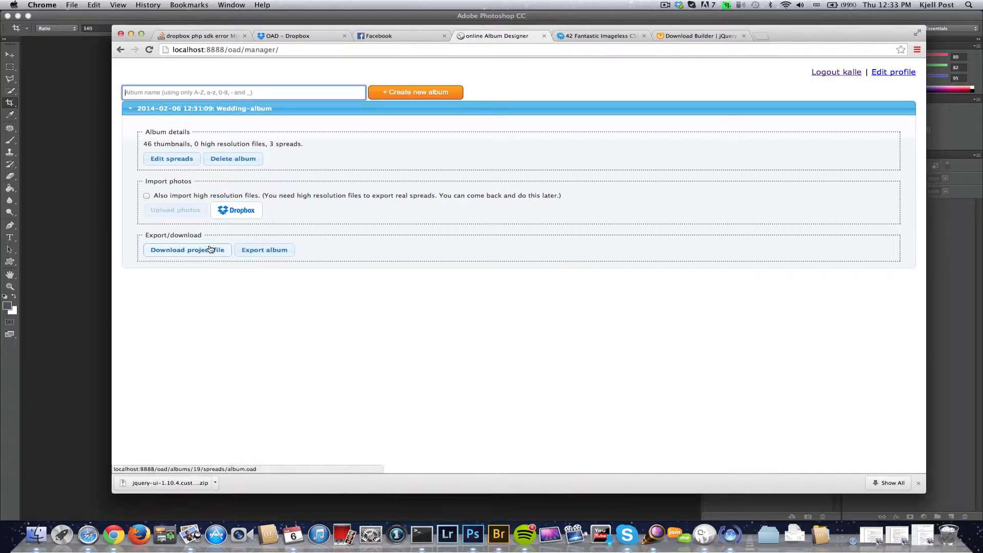
click(190, 251)
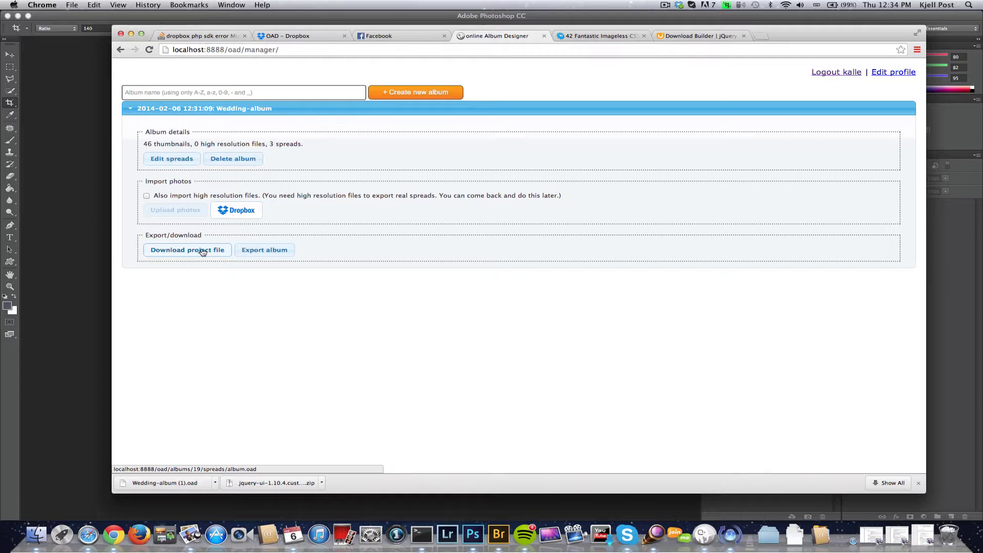
- On Wedding-album's export page, choose QT 25x25 cm (6000 × 3000 px, 300 dpi) after trying Saal 15x15 cm
click(257, 251)
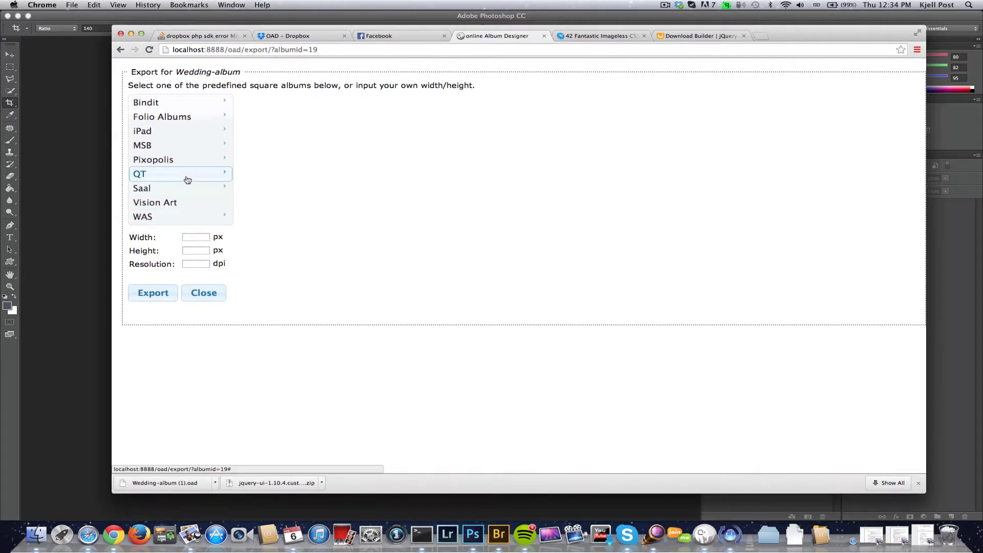
mouse_move(185, 191)
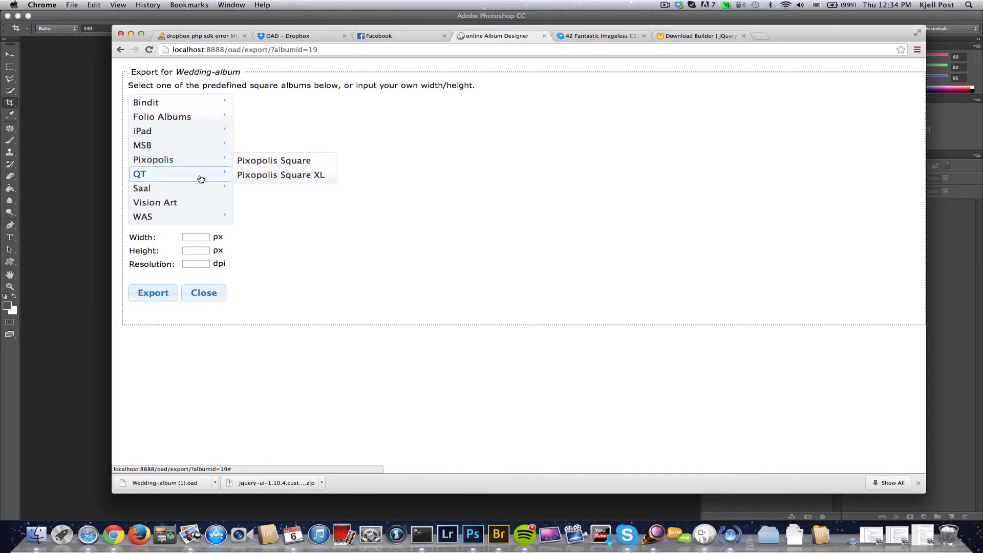
click(269, 205)
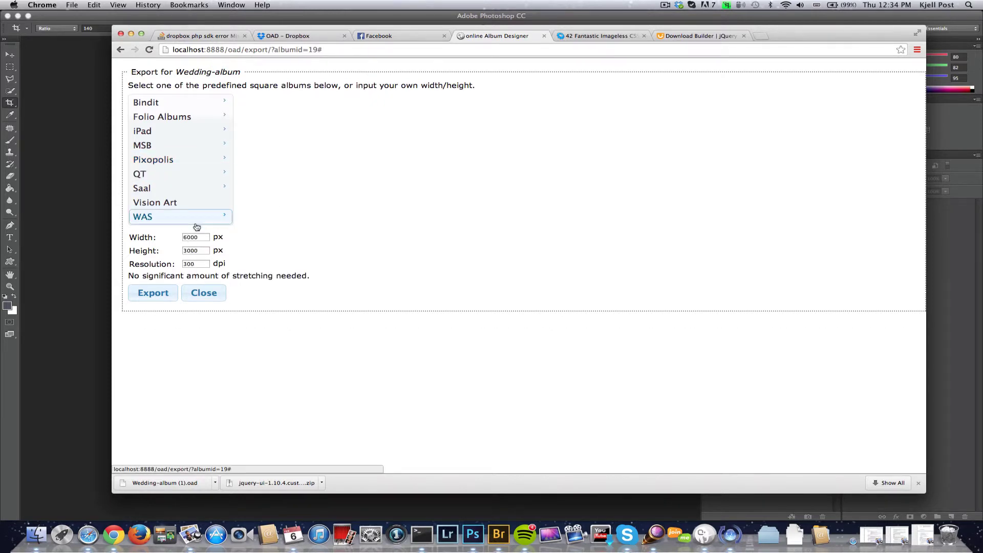
mouse_move(184, 190)
click(270, 204)
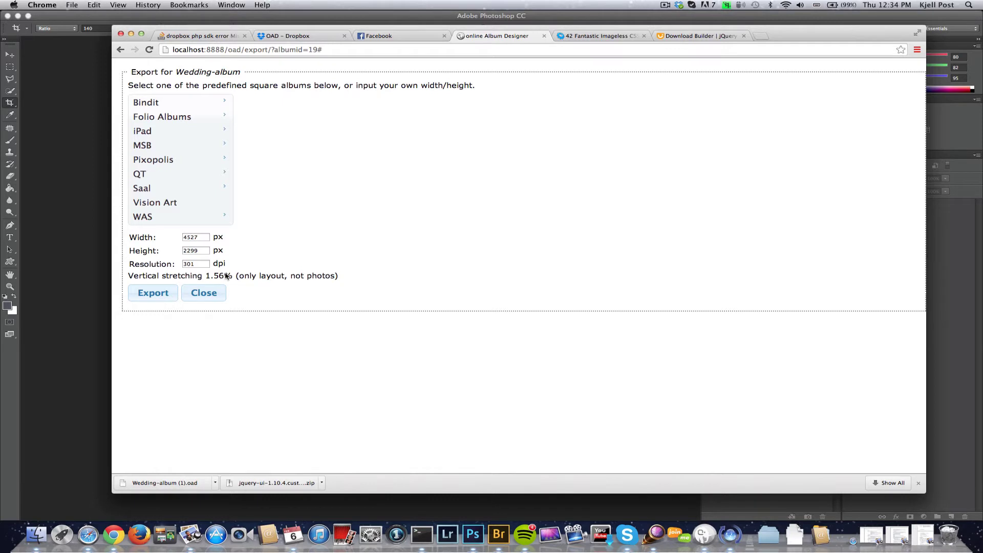
mouse_move(204, 177)
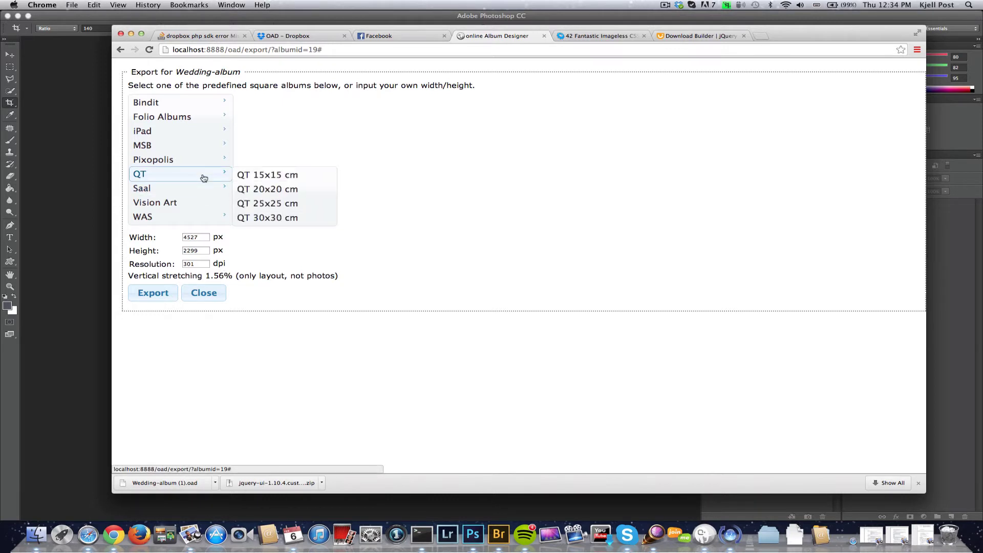
click(272, 203)
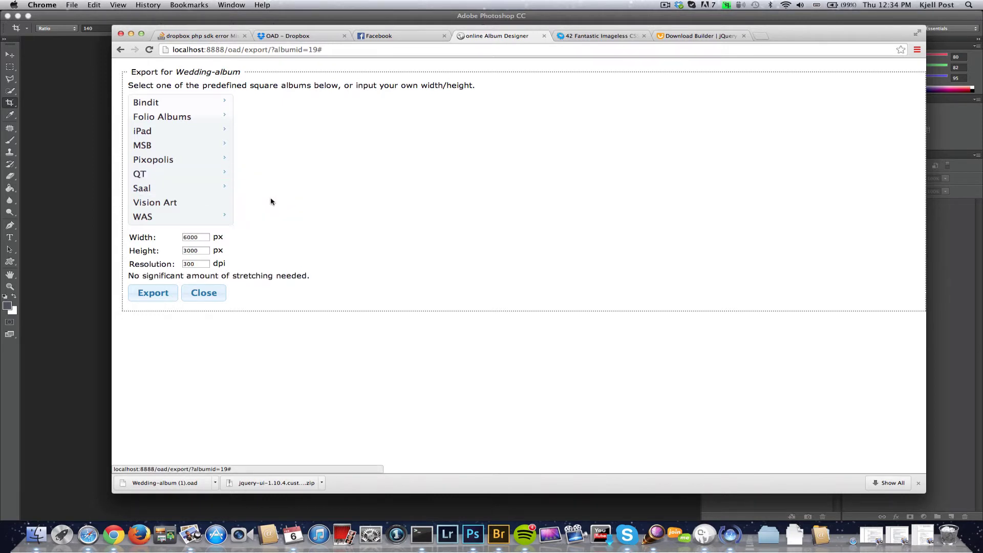
- Run the QT 25x25 cm export, which skips all three spreads, then close to the album manager
click(153, 296)
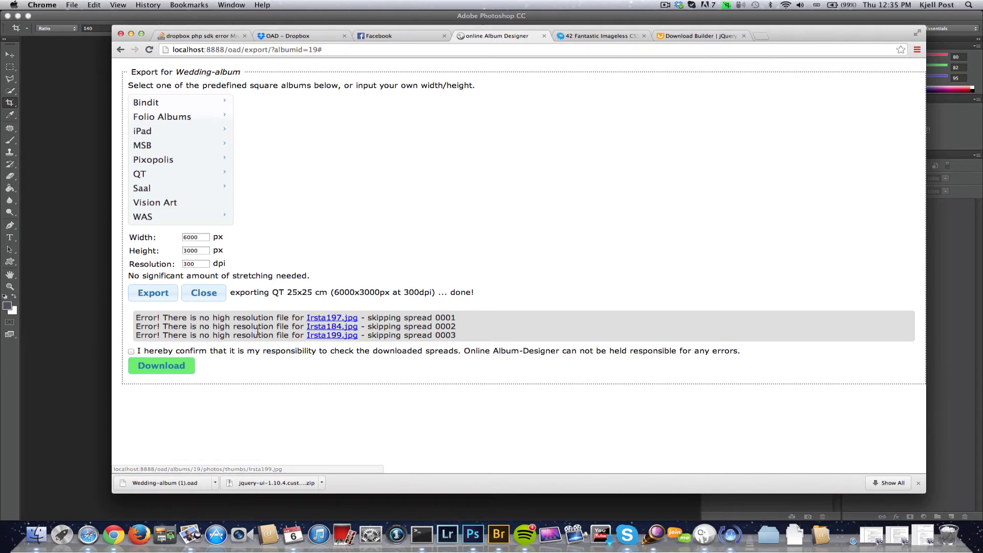
click(211, 296)
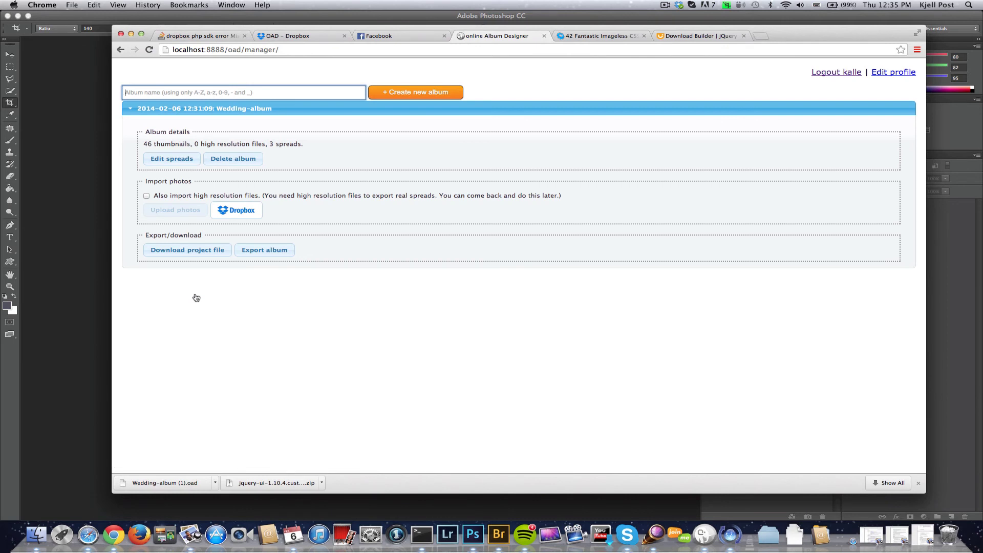